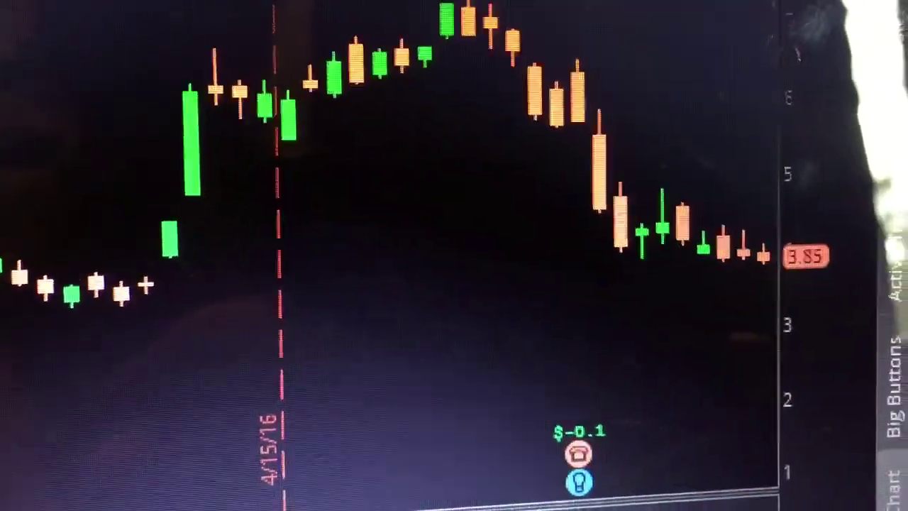
Open the CHK chart's time-frame presets list to choose an intraday timeframe.
left_click(124, 6)
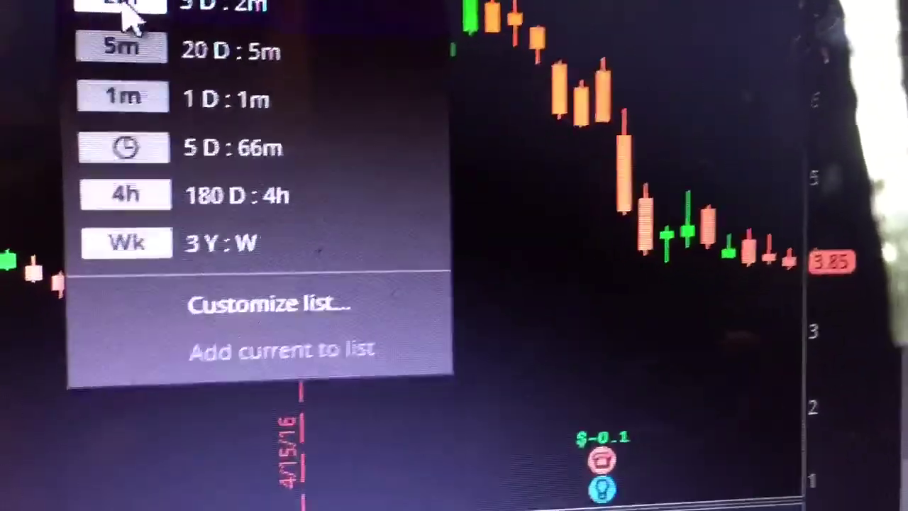